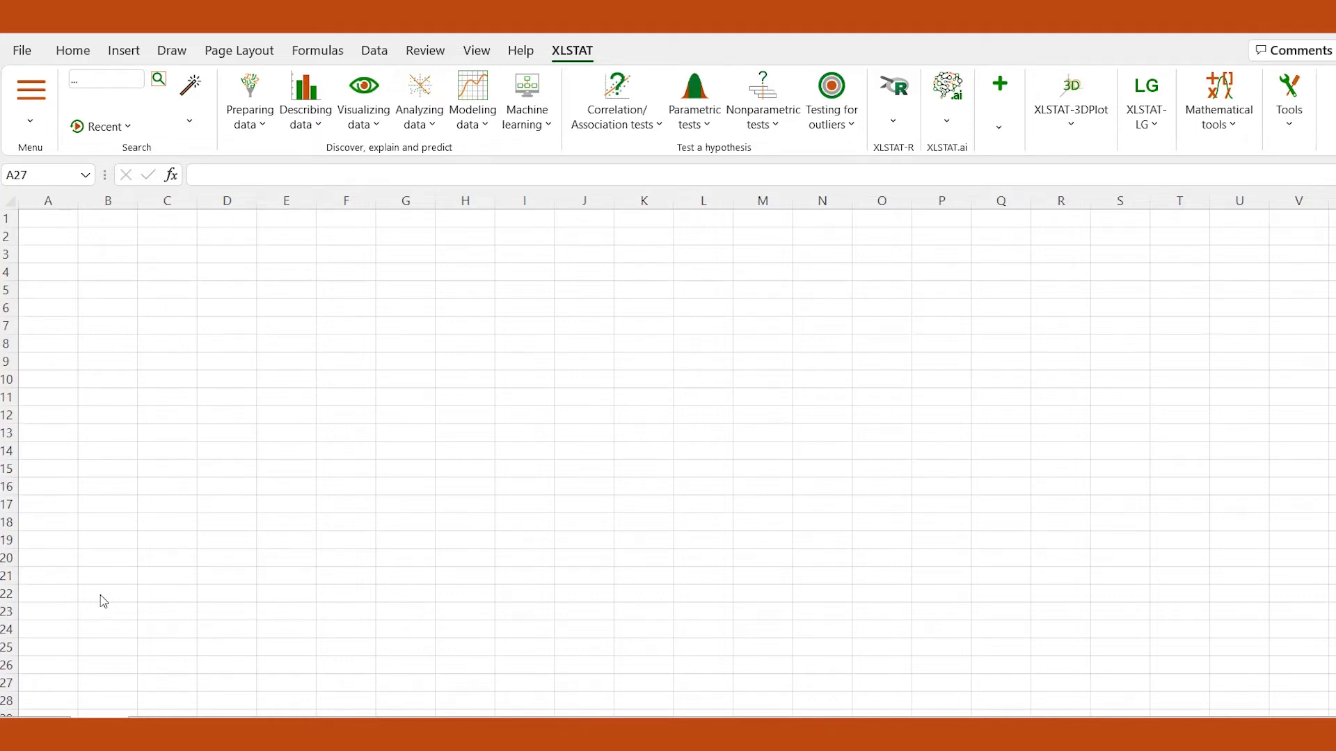
Launch XLSTAT's My assistant learning wizard from the XLSTAT menu
{"action": "left_click", "coordinate": [32, 122]}
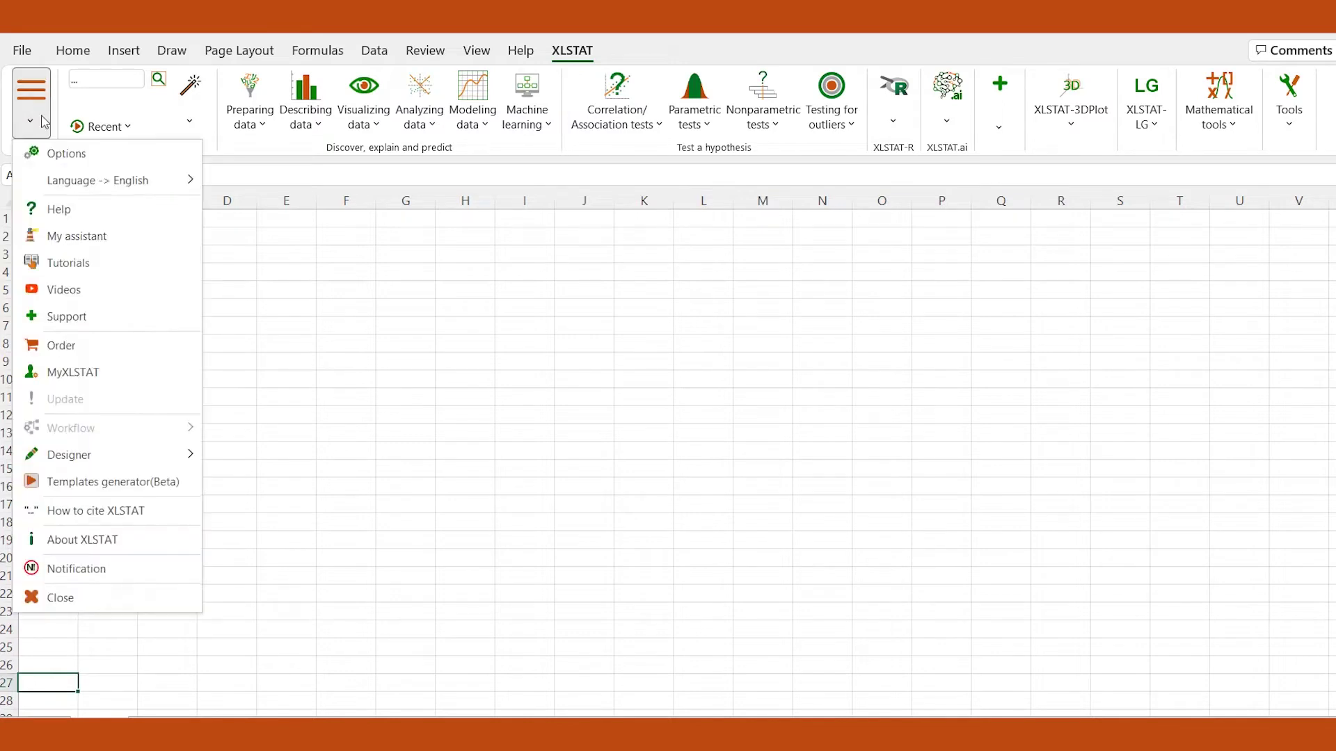
{"action": "left_click", "coordinate": [76, 236]}
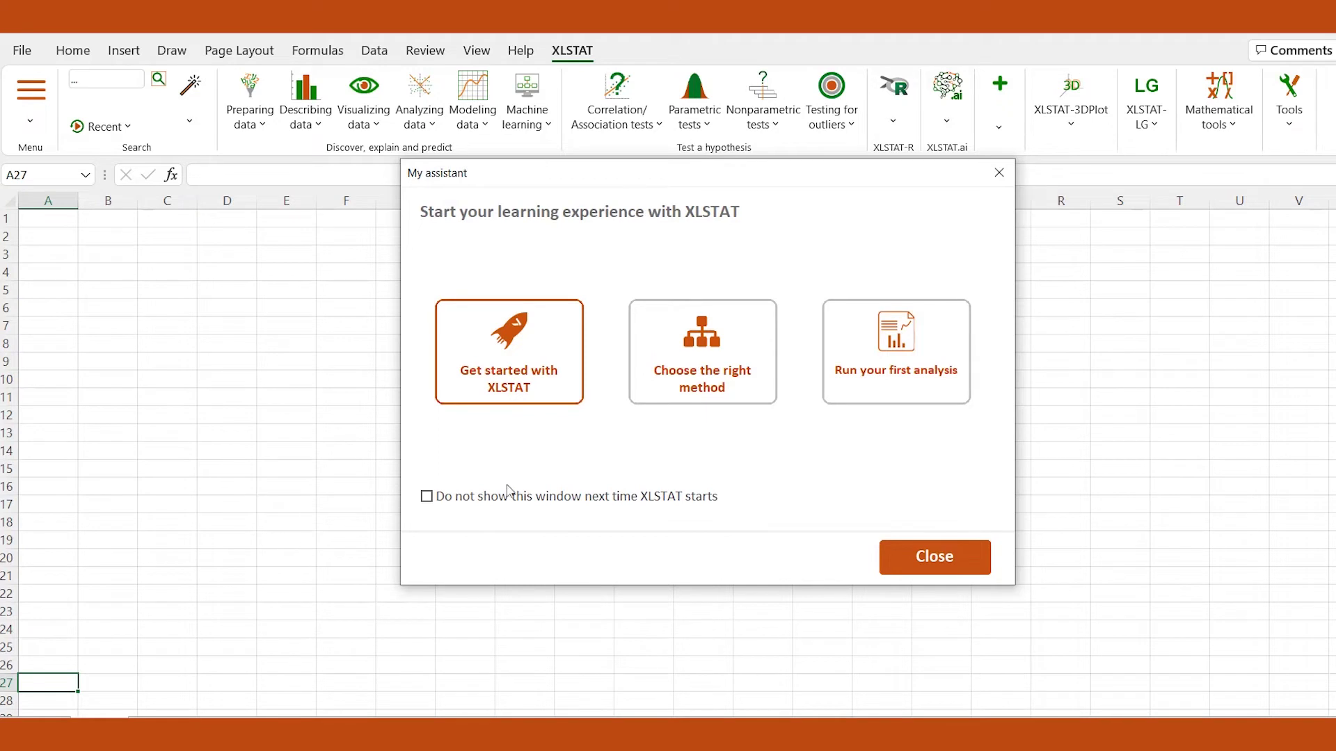
{"action": "left_click", "coordinate": [522, 351]}
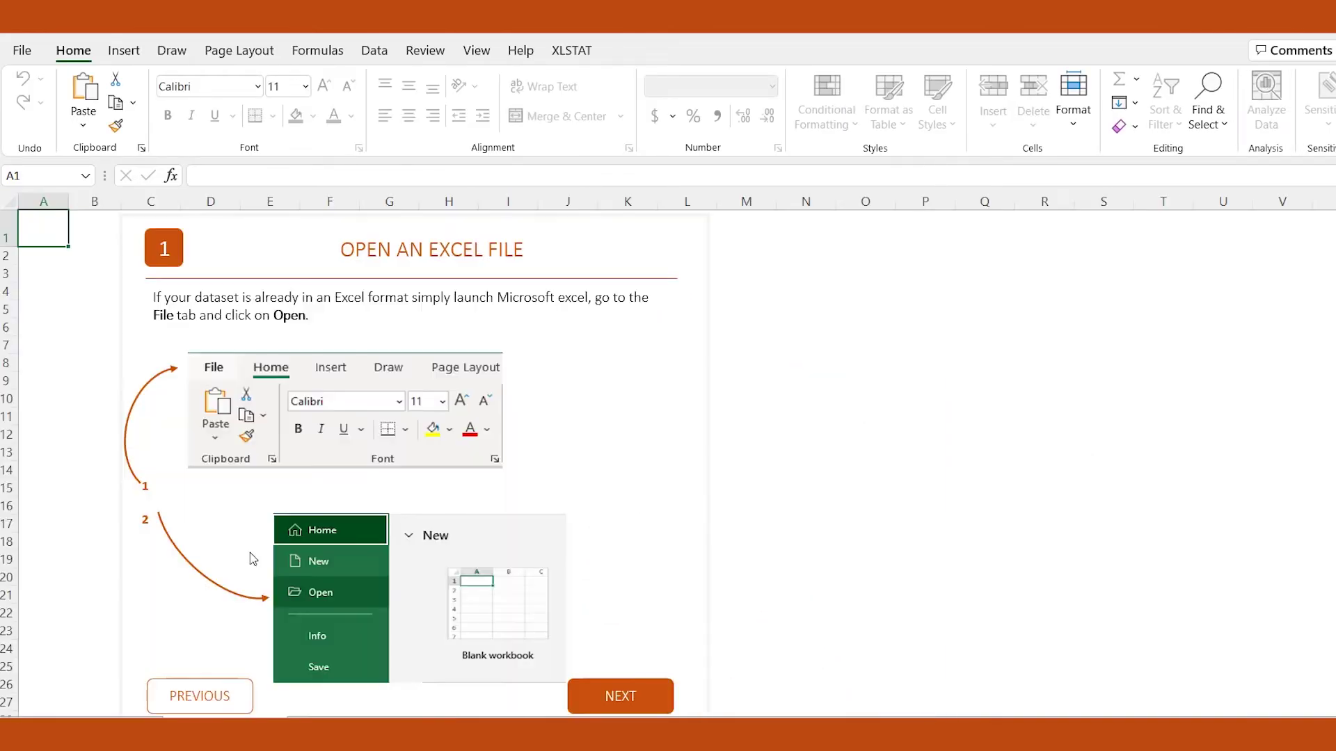
{"action": "left_click", "coordinate": [612, 705]}
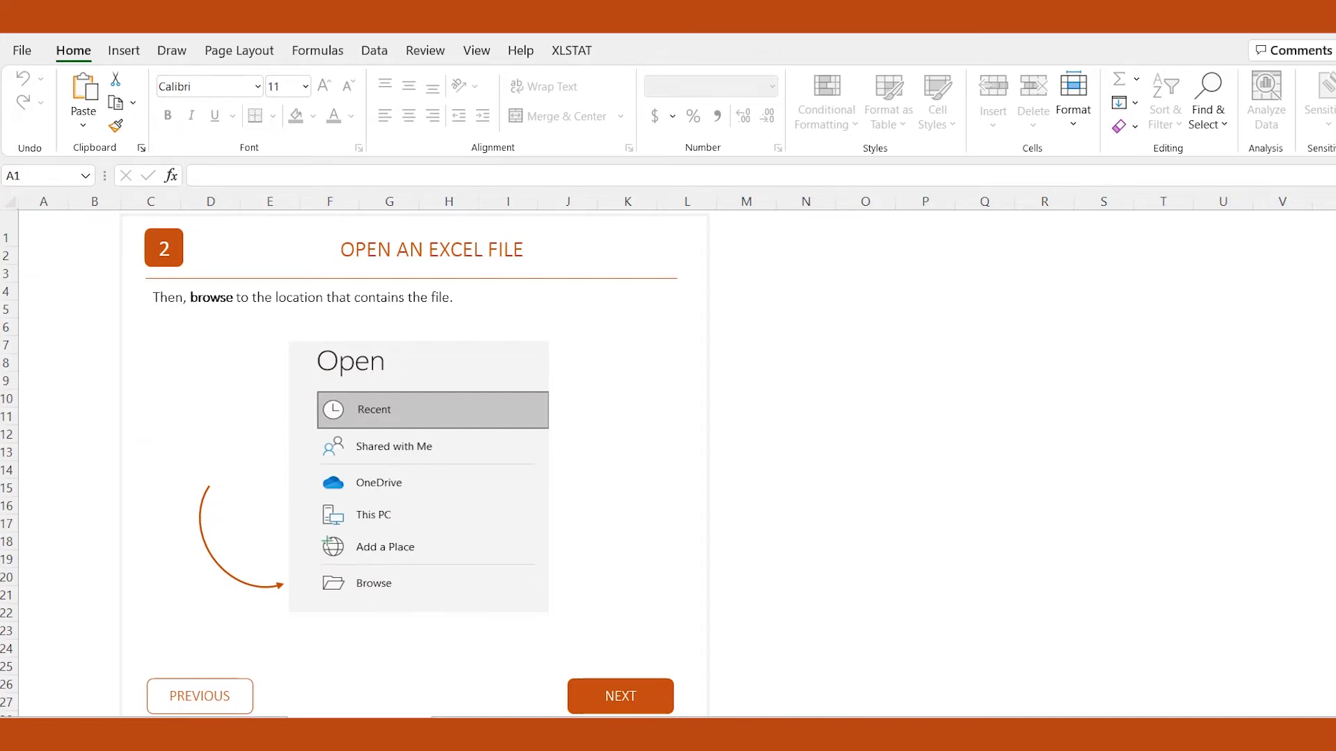
{"action": "left_click", "coordinate": [573, 50]}
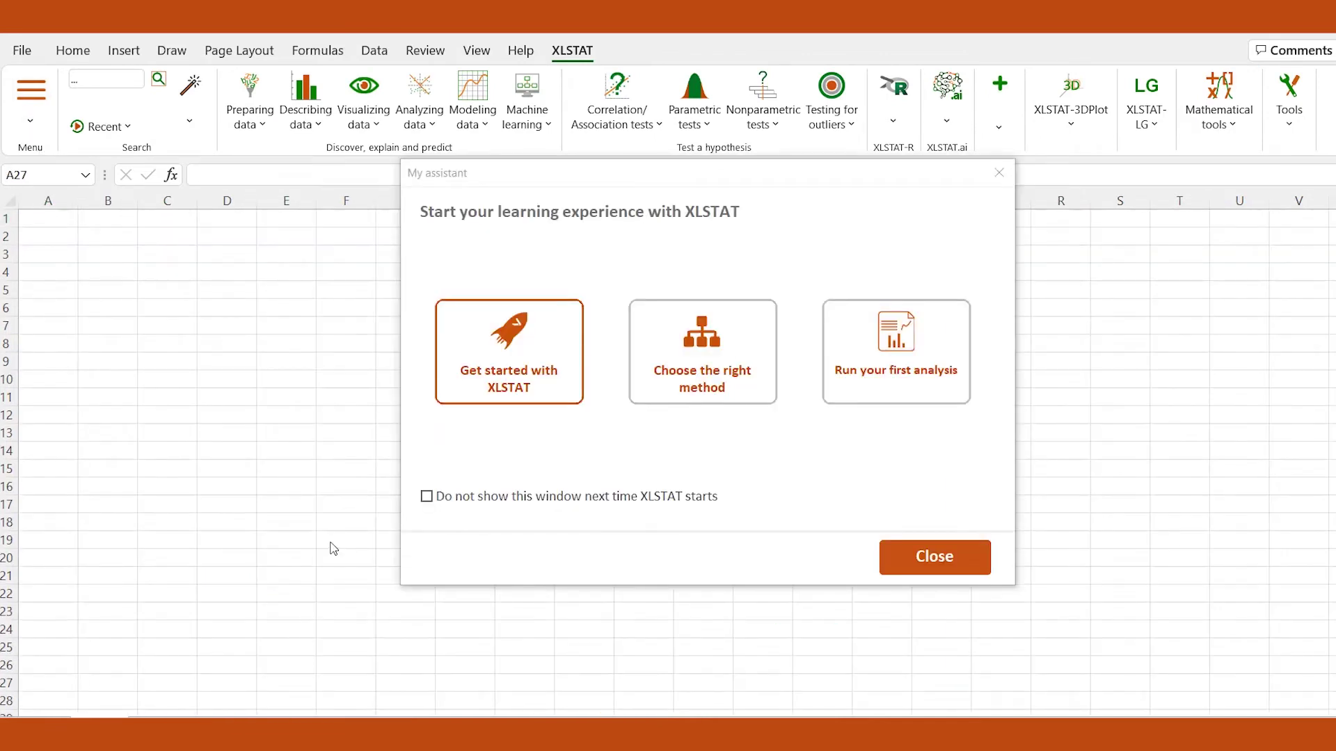
{"action": "left_click", "coordinate": [702, 360]}
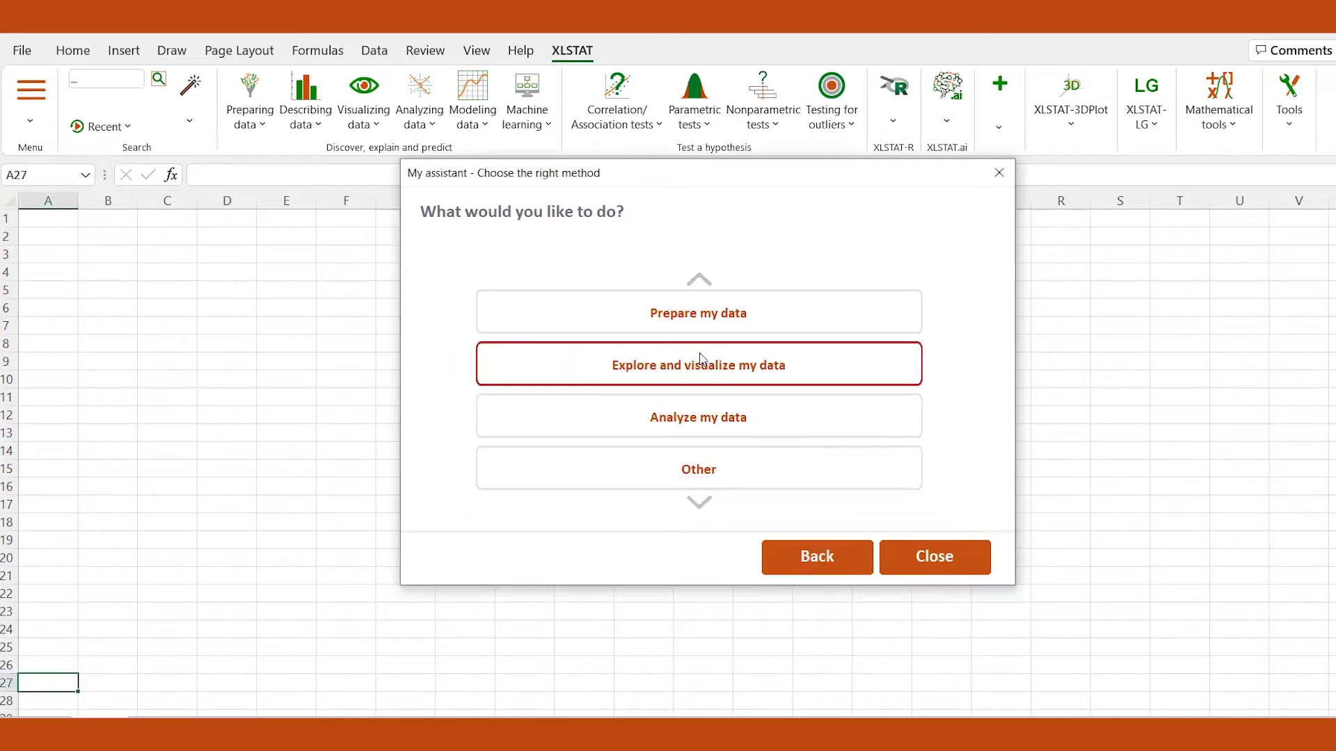
{"action": "left_click", "coordinate": [709, 318]}
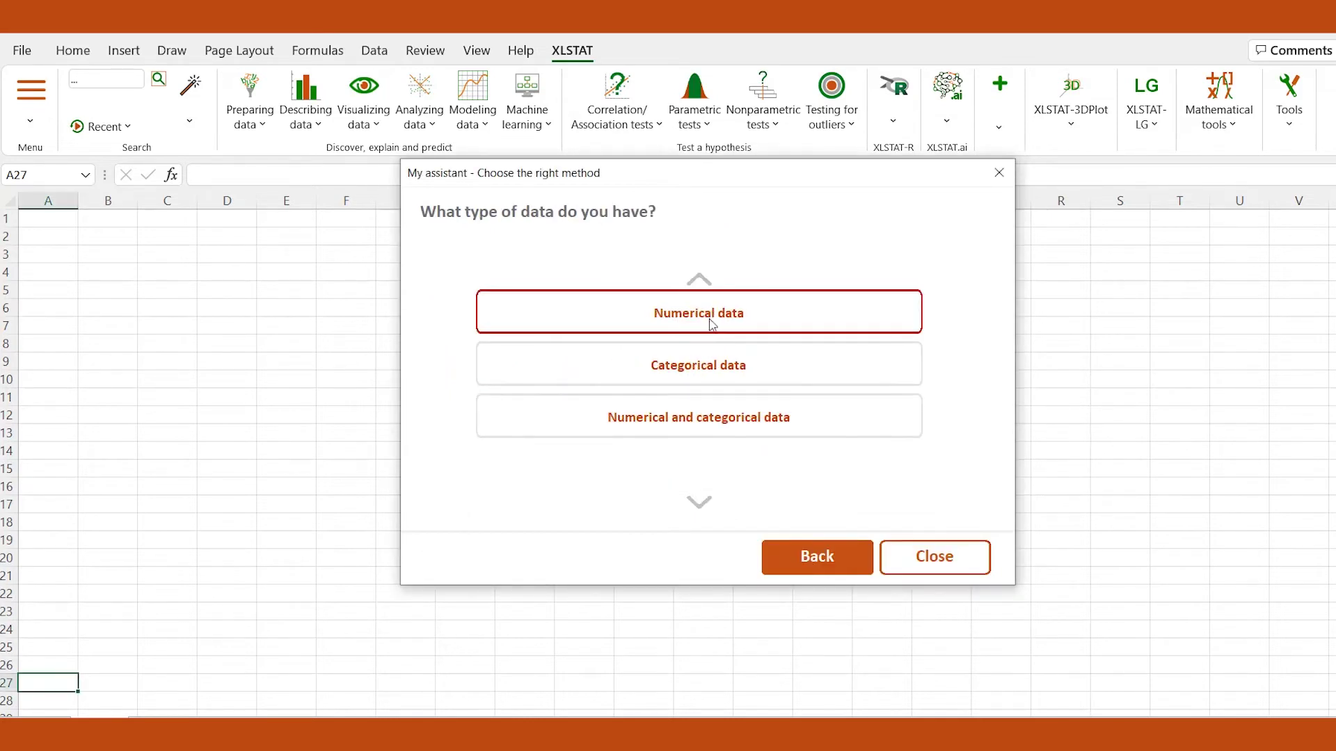
{"action": "left_click", "coordinate": [725, 402]}
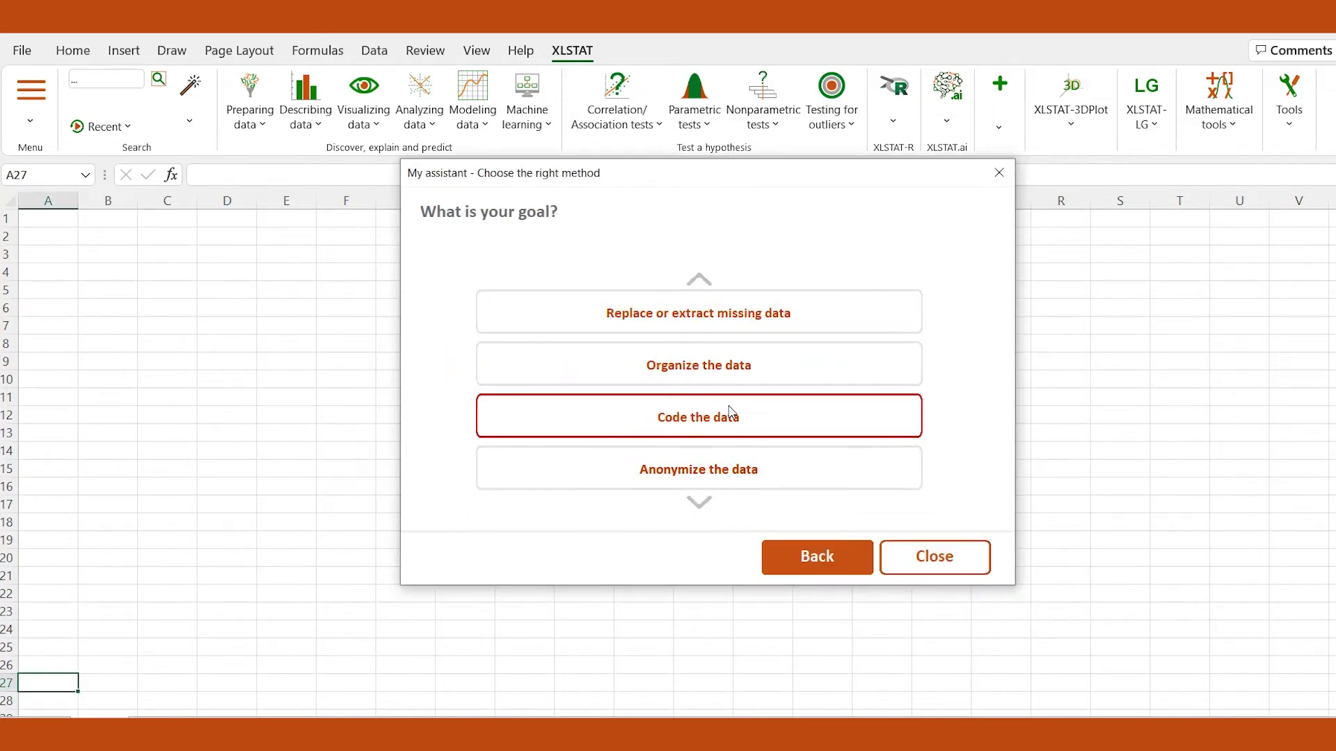
{"action": "left_click", "coordinate": [736, 371]}
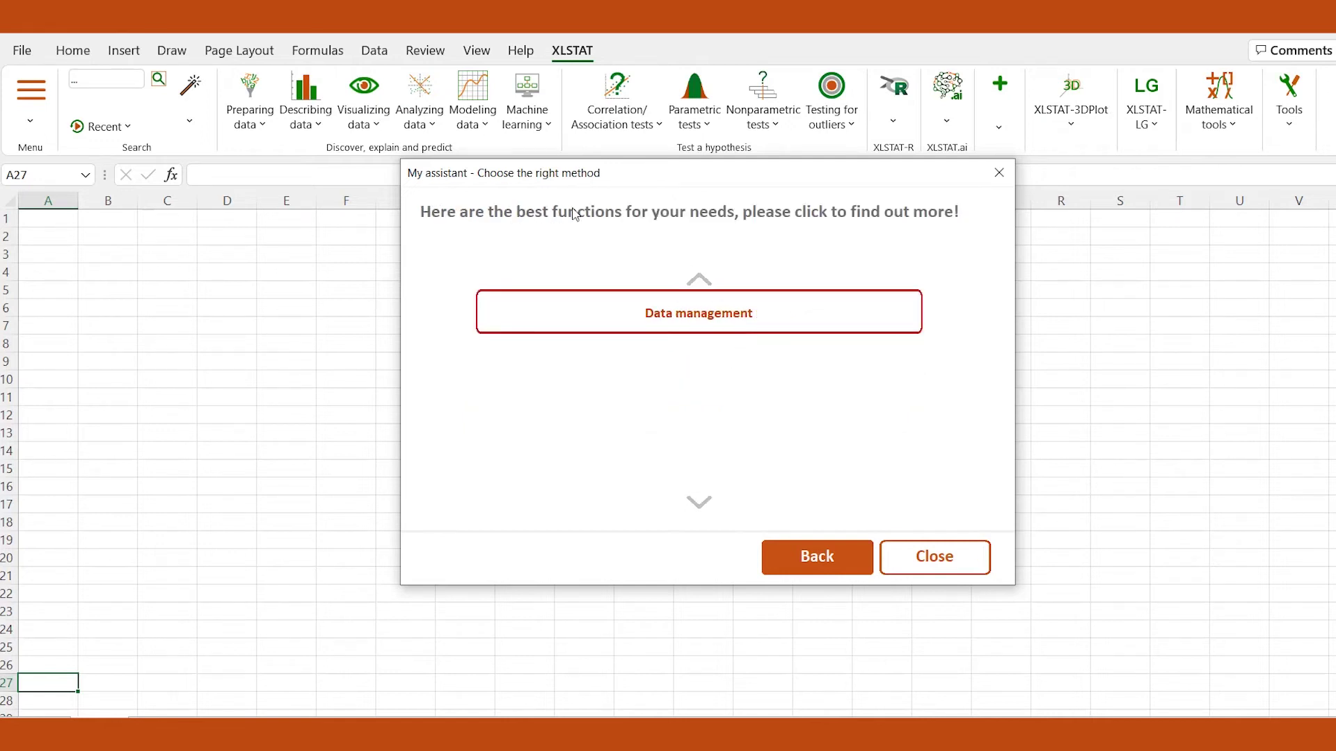
{"action": "left_click", "coordinate": [689, 314]}
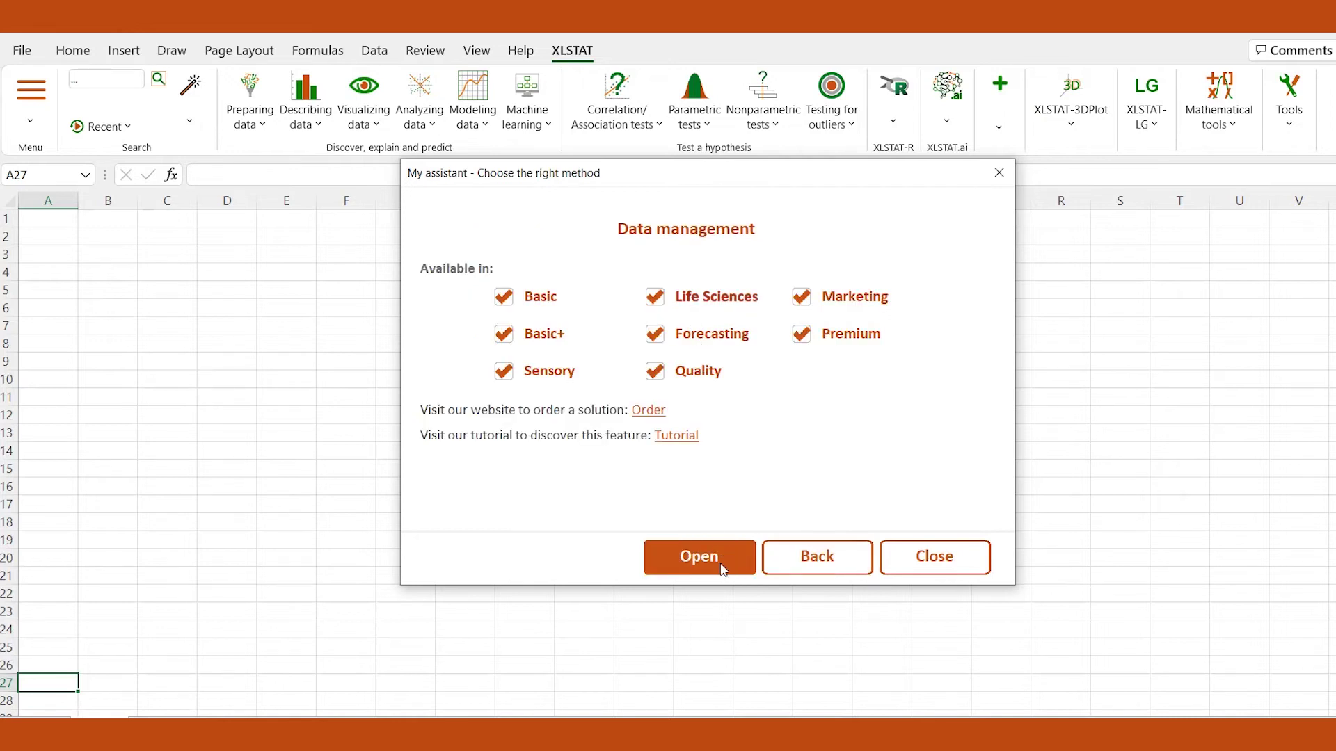
{"action": "left_click", "coordinate": [699, 556]}
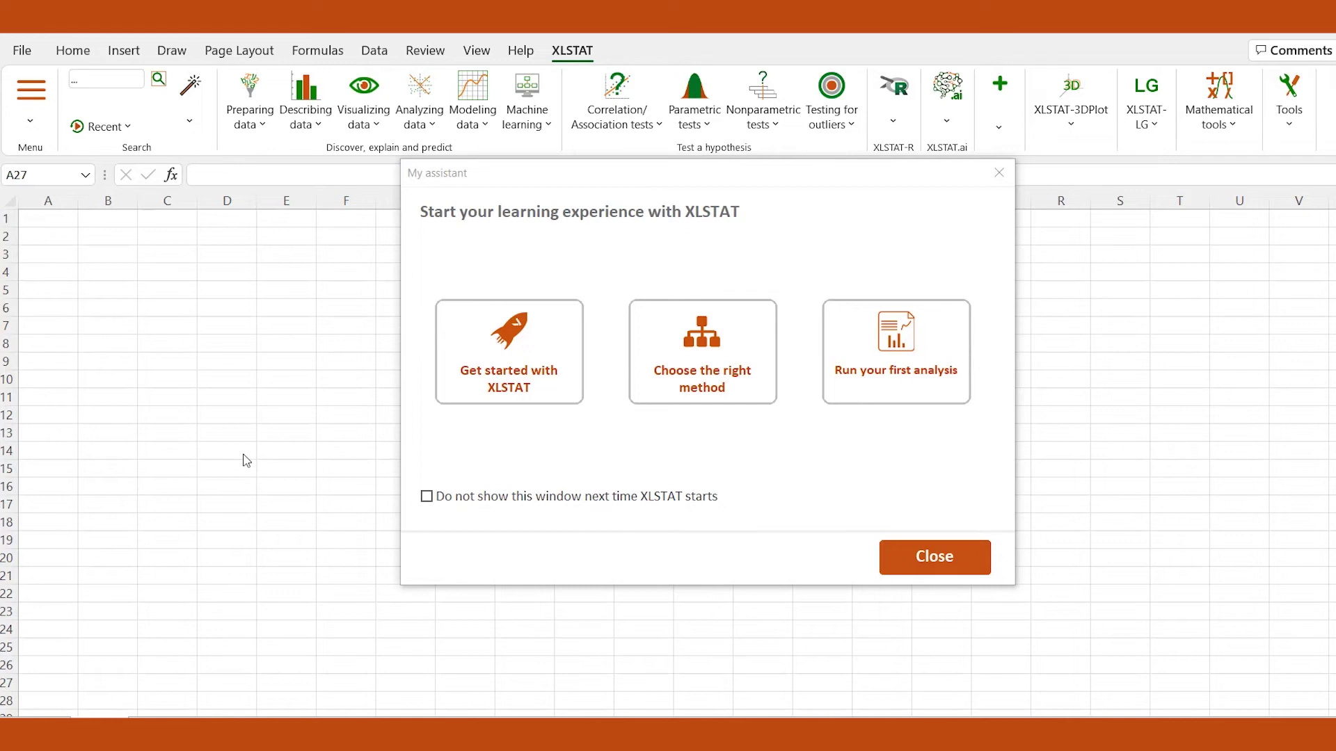
Browse the first-analysis tabs from Sensory through Quality, then return to Basic/Basic+
{"action": "left_click", "coordinate": [889, 370]}
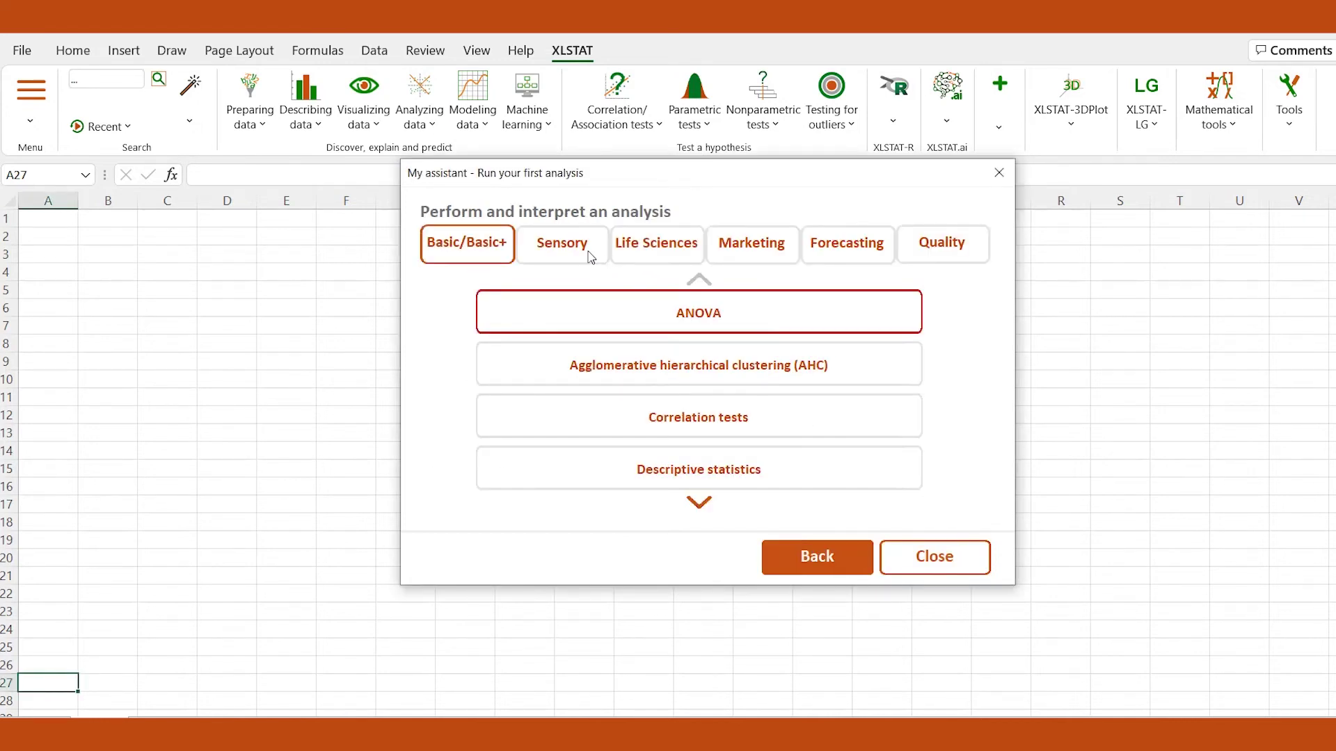
{"action": "left_click", "coordinate": [584, 251]}
{"action": "left_click", "coordinate": [669, 250]}
{"action": "left_click", "coordinate": [750, 250]}
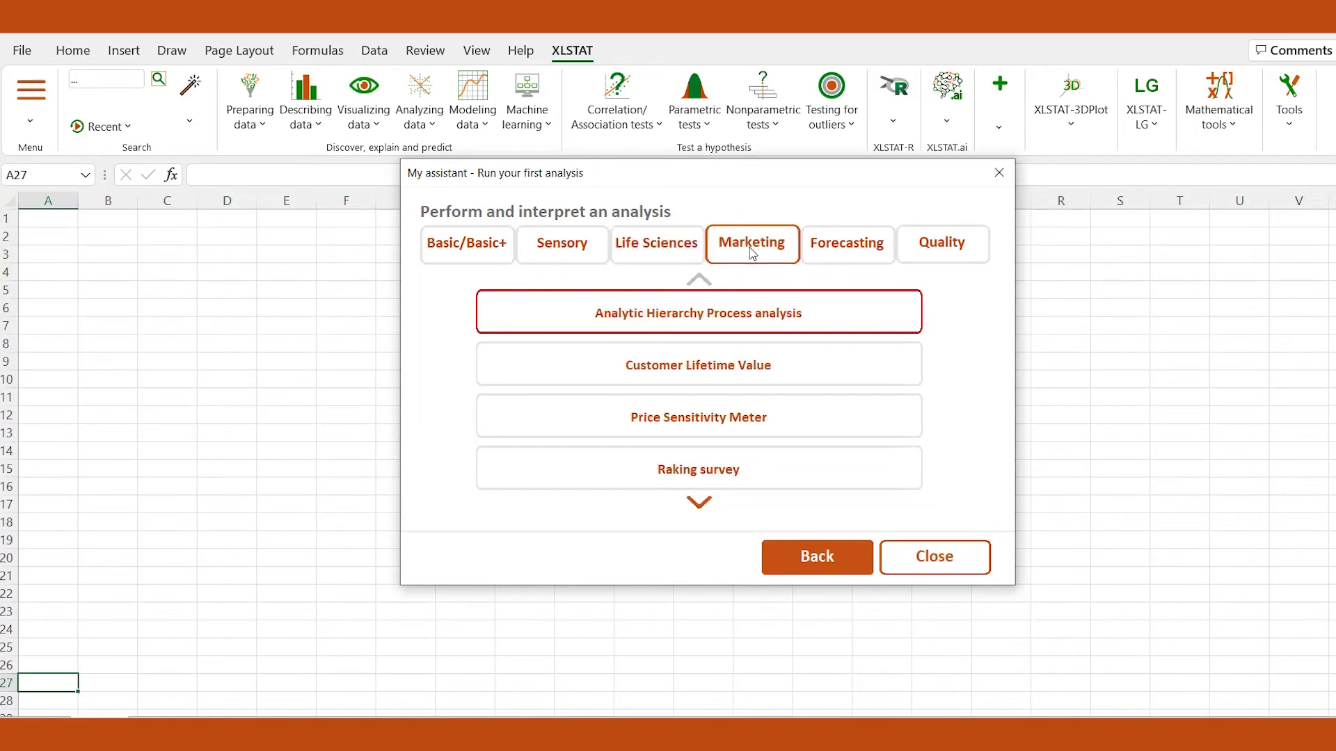
{"action": "left_click", "coordinate": [847, 256]}
{"action": "left_click", "coordinate": [945, 256]}
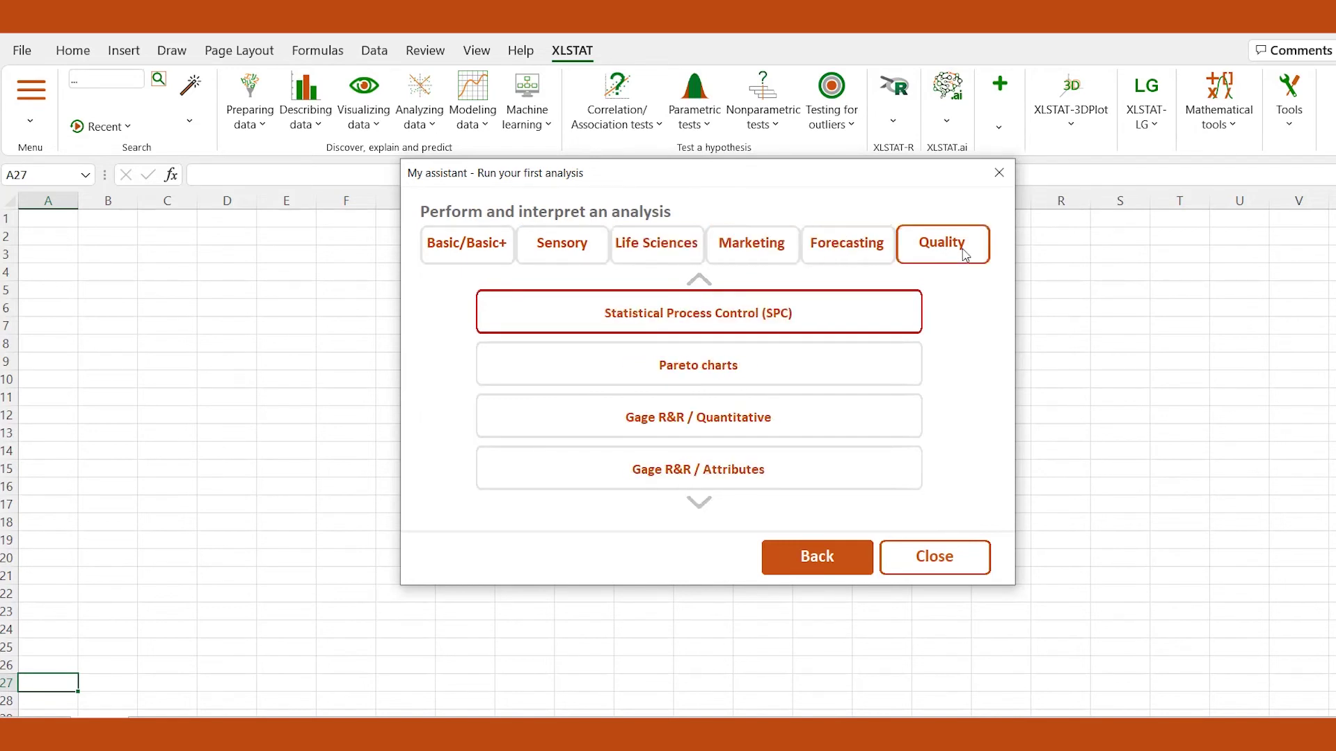
{"action": "left_click", "coordinate": [482, 254]}
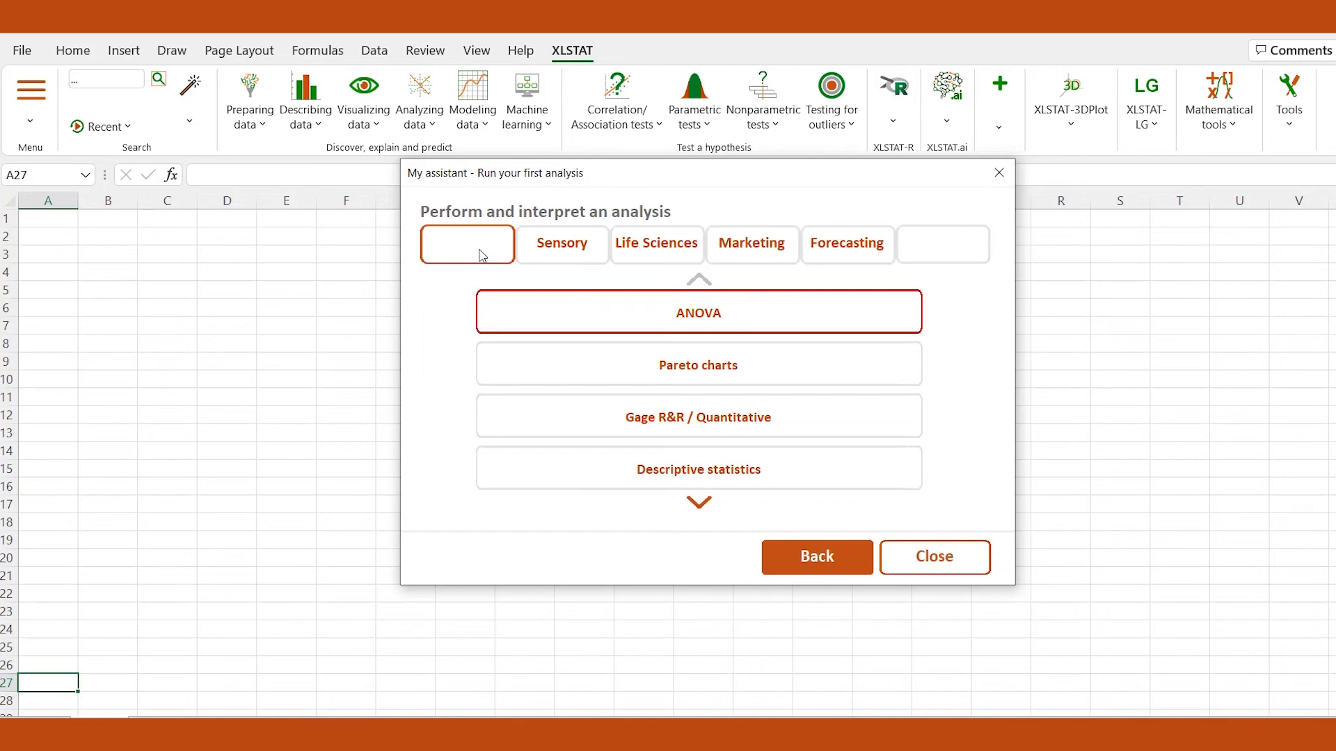
Start the one-way ANOVA toothpaste tutorial and advance through data format and data selection
{"action": "left_click", "coordinate": [735, 315]}
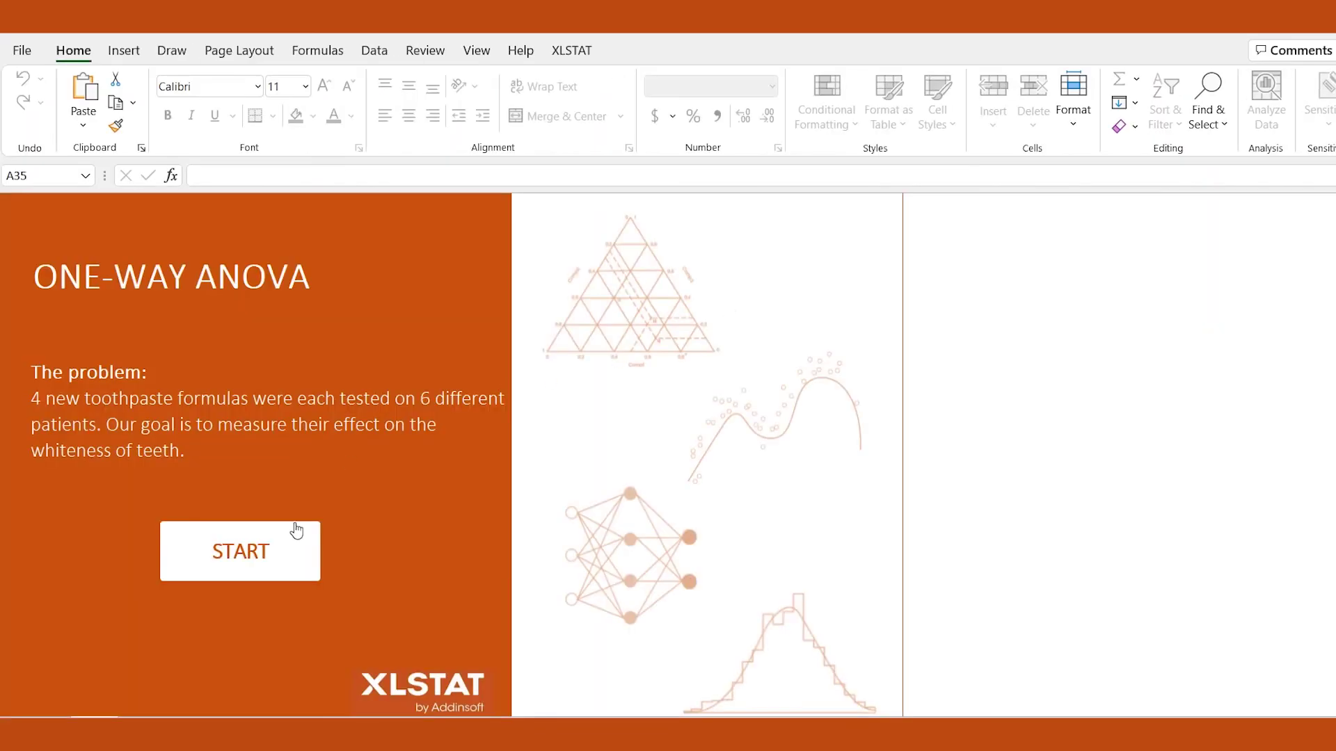
{"action": "left_click", "coordinate": [284, 563]}
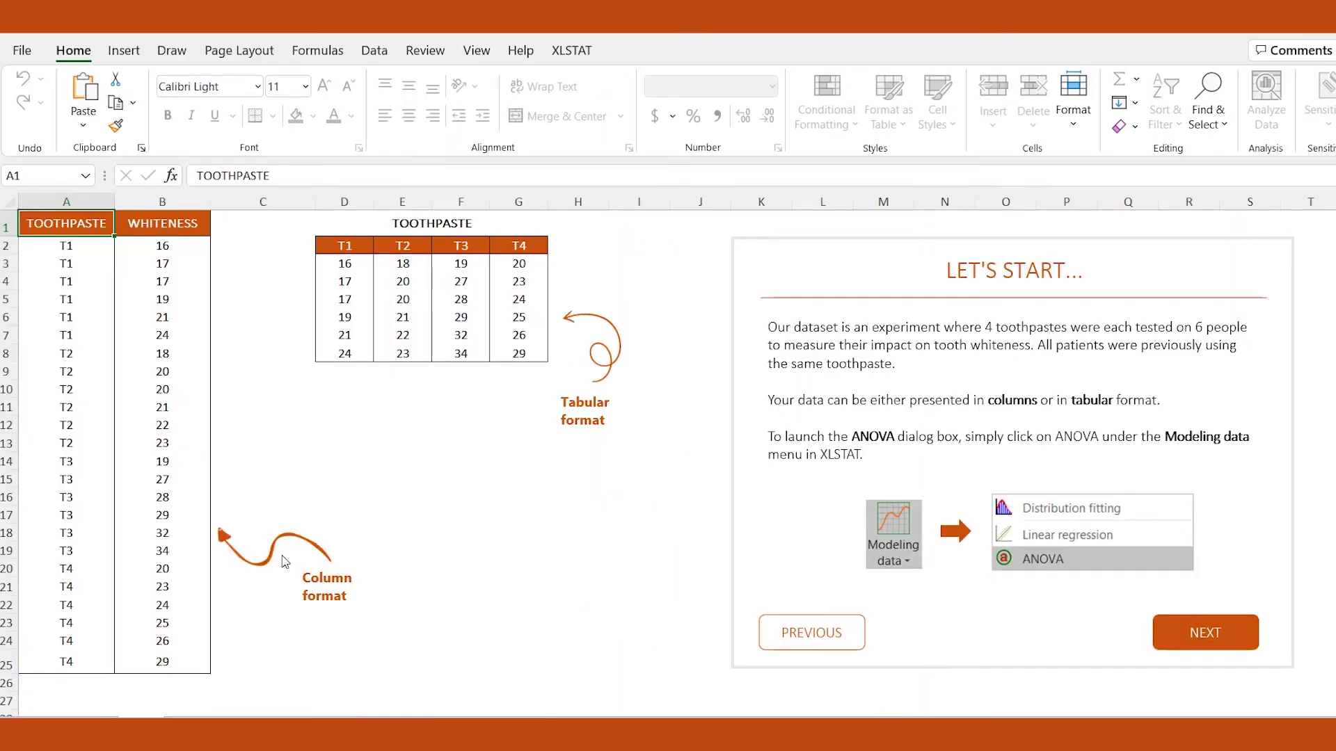
{"action": "left_click", "coordinate": [1186, 640]}
{"action": "left_click", "coordinate": [851, 690]}
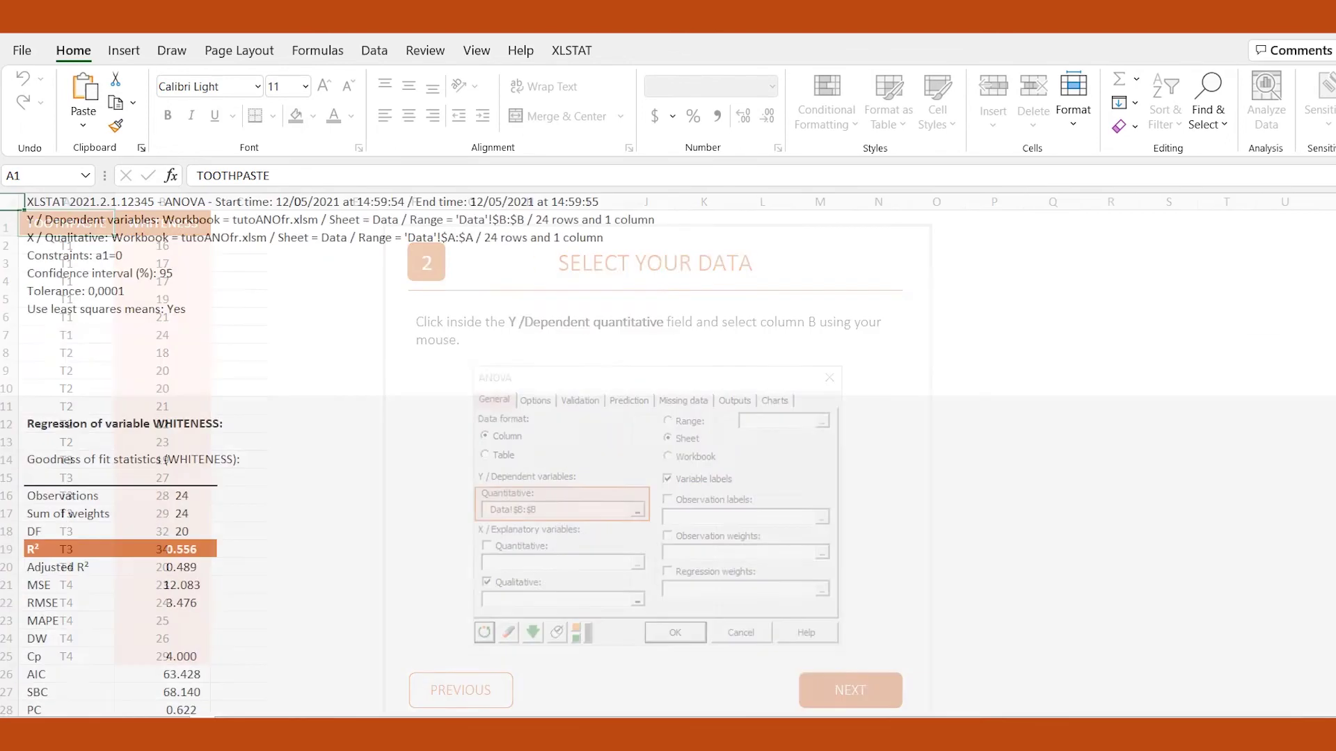
{"action": "scroll", "coordinate": [794, 594], "scroll_direction": "down", "scroll_amount": 5}
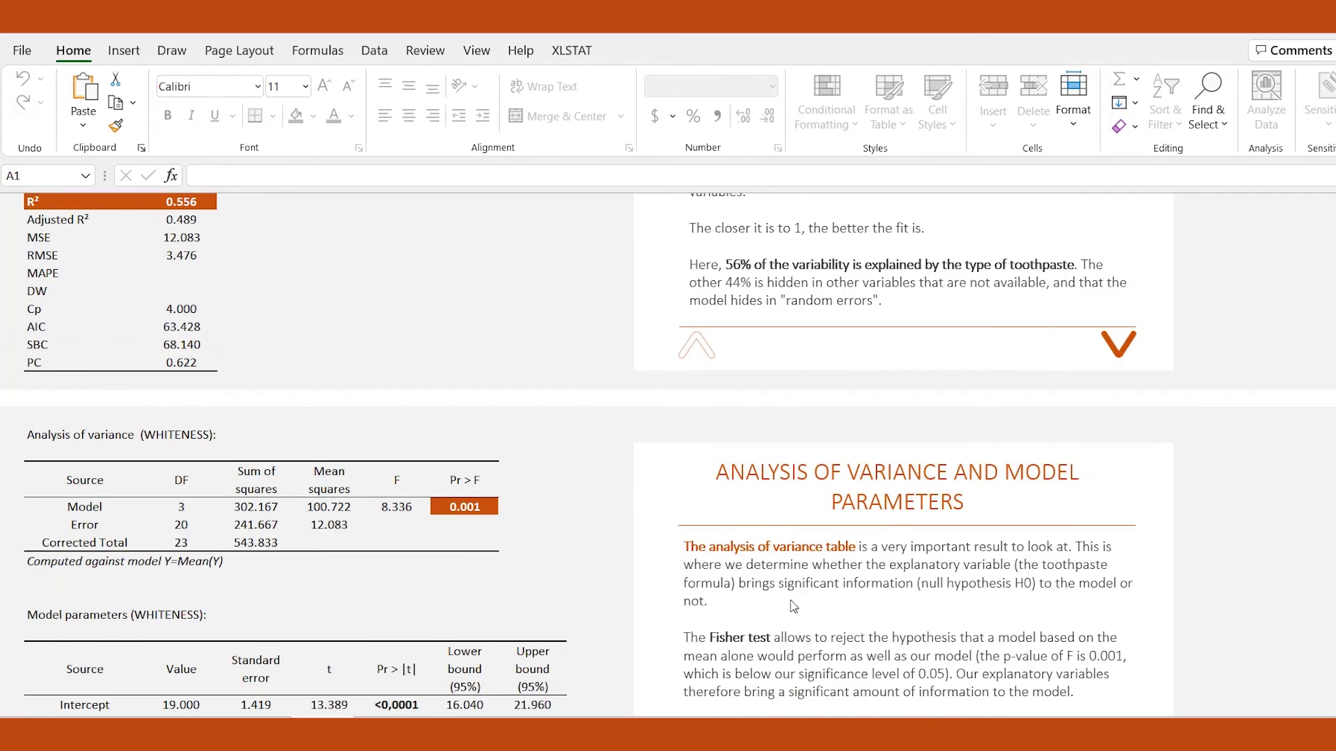
{"action": "scroll", "coordinate": [792, 606], "scroll_direction": "down", "scroll_amount": 5}
{"action": "scroll", "coordinate": [792, 606], "scroll_direction": "down", "scroll_amount": 5}
{"action": "scroll", "coordinate": [792, 606], "scroll_direction": "down", "scroll_amount": 5}
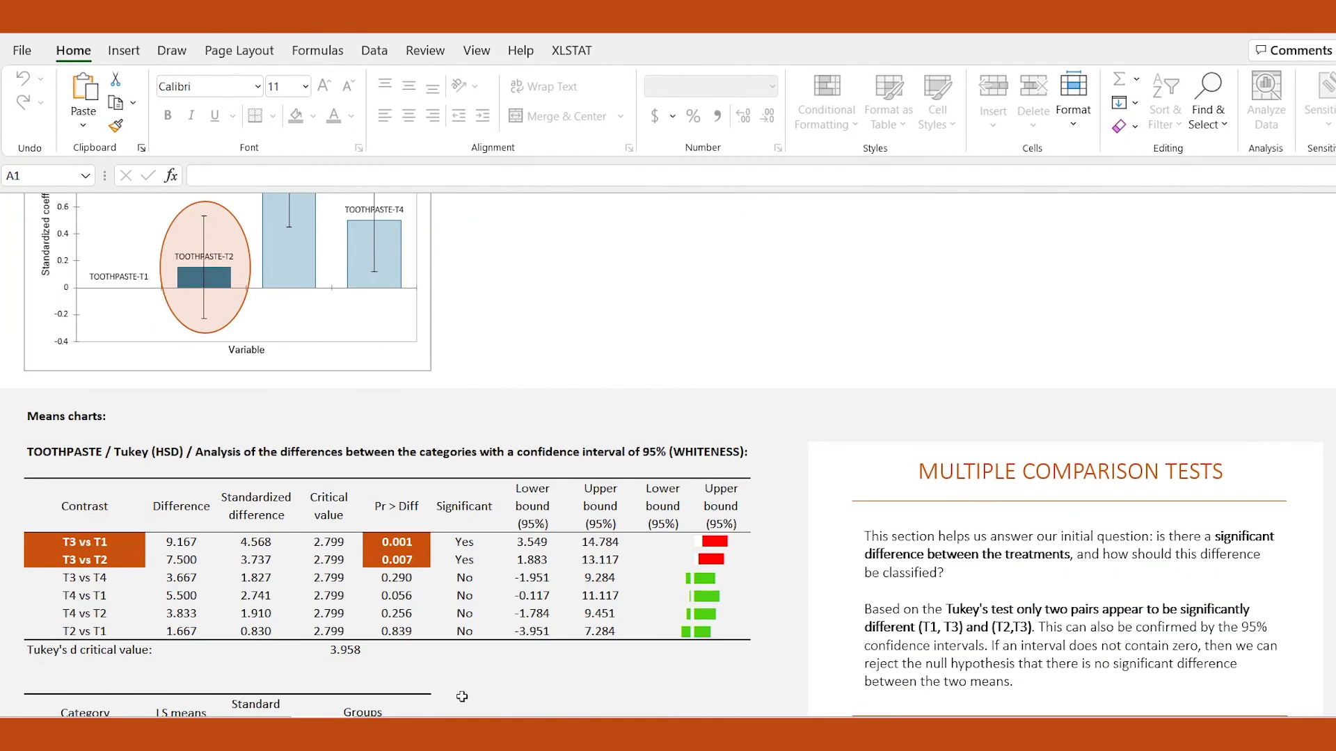